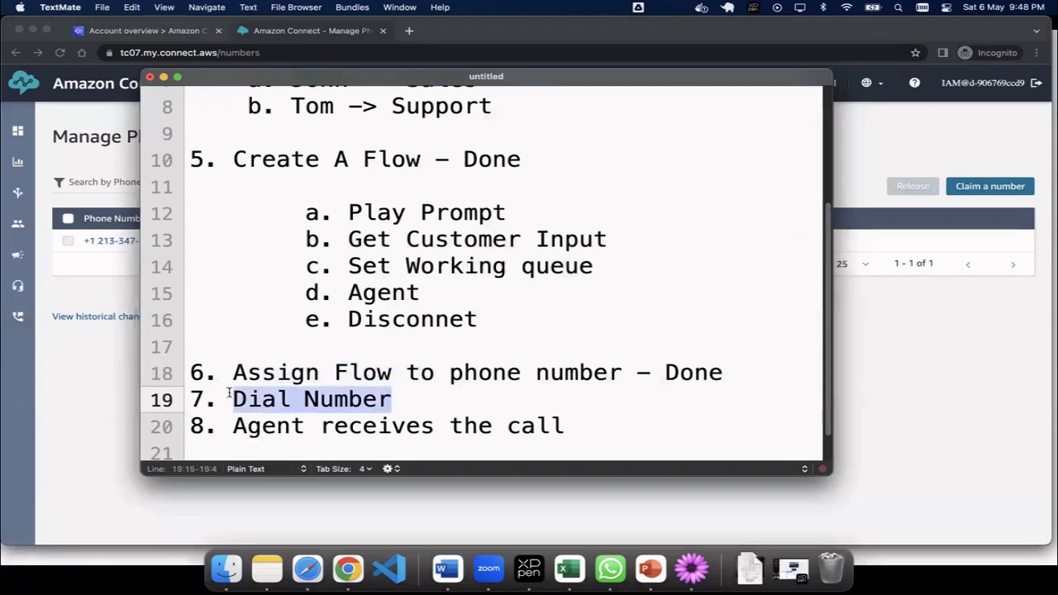
# Switch to Chrome and copy the tc07 instance's access URL from its account overview in the AWS console
pyautogui.click(55, 270)
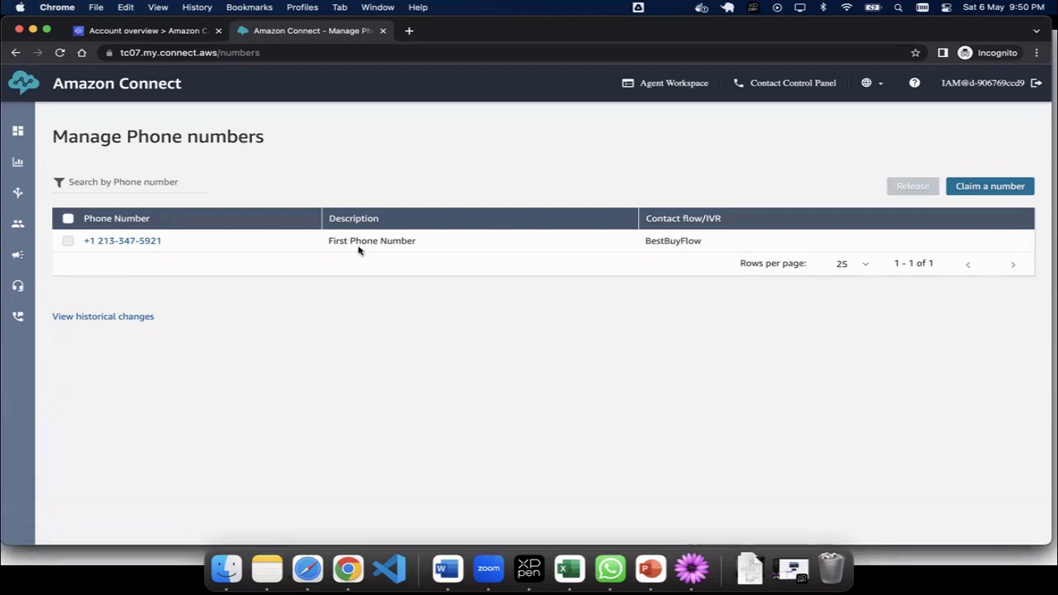
pyautogui.click(163, 38)
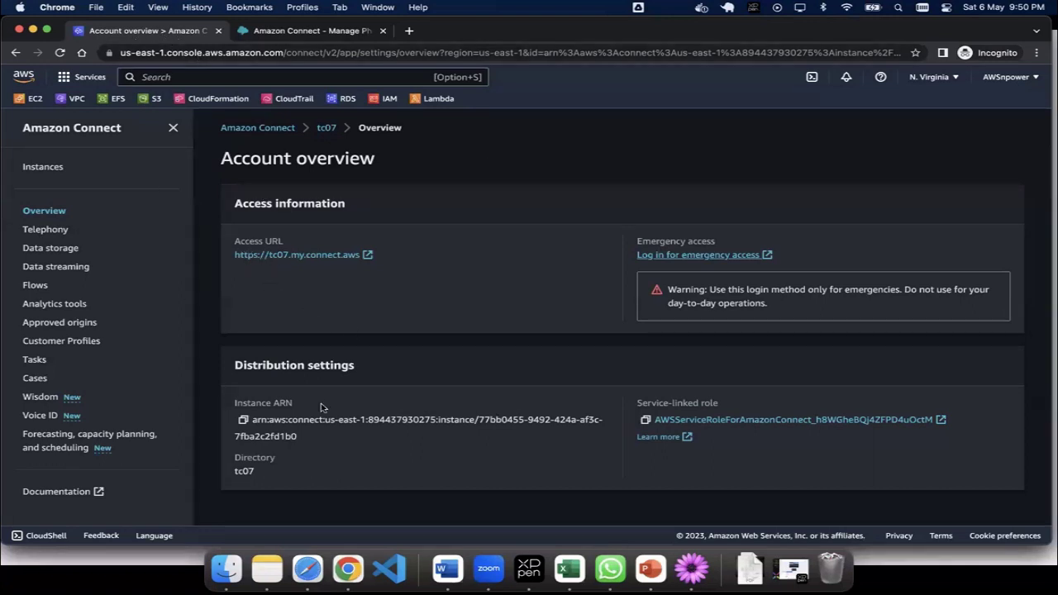
pyautogui.click(290, 256)
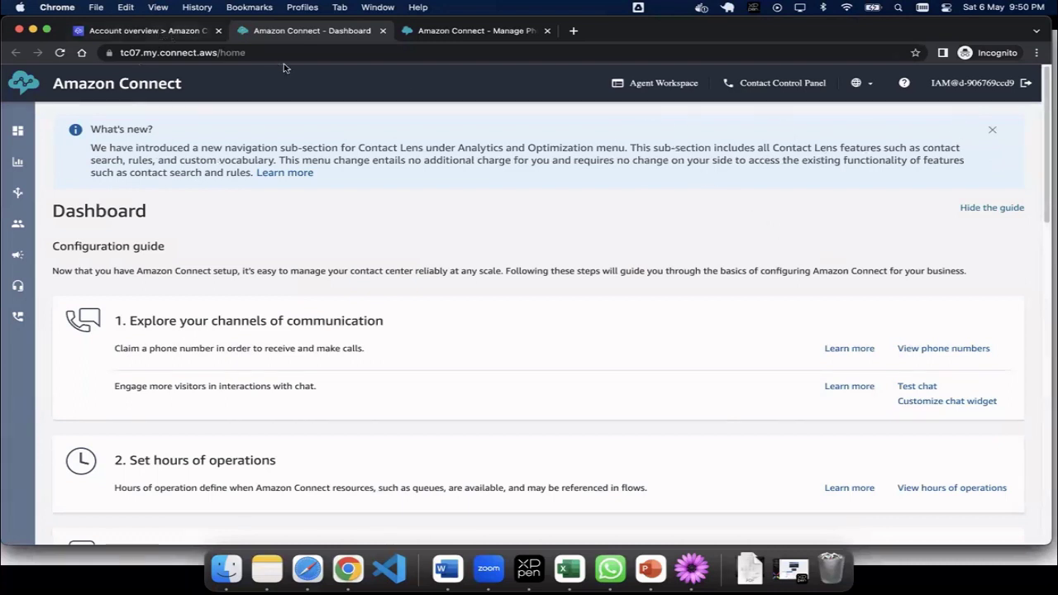
pyautogui.click(265, 52)
pyautogui.click(178, 33)
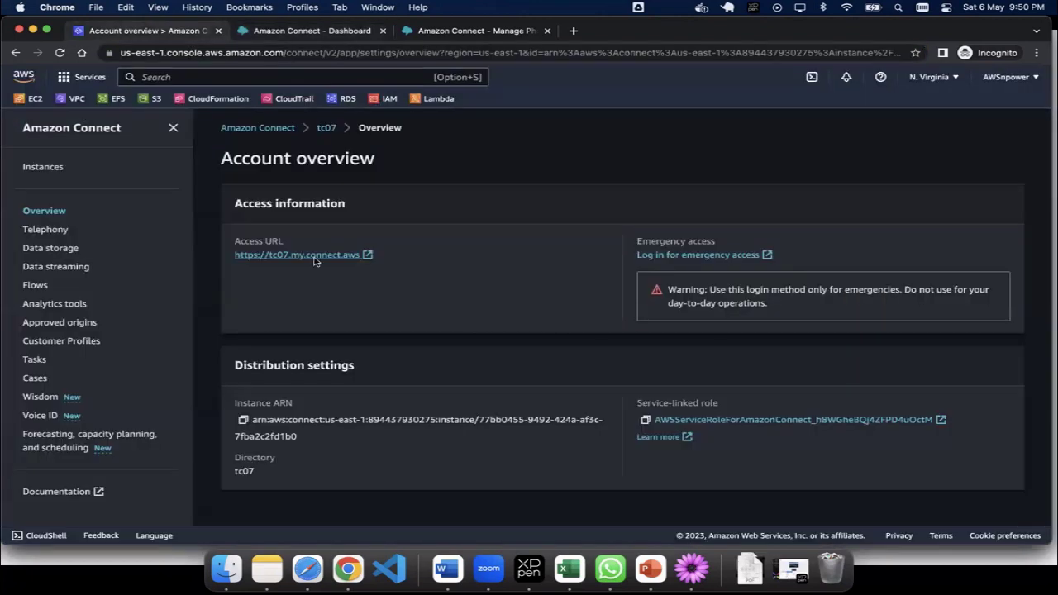
pyautogui.moveTo(228, 255); pyautogui.dragTo(362, 257)
pyautogui.press('super+c')
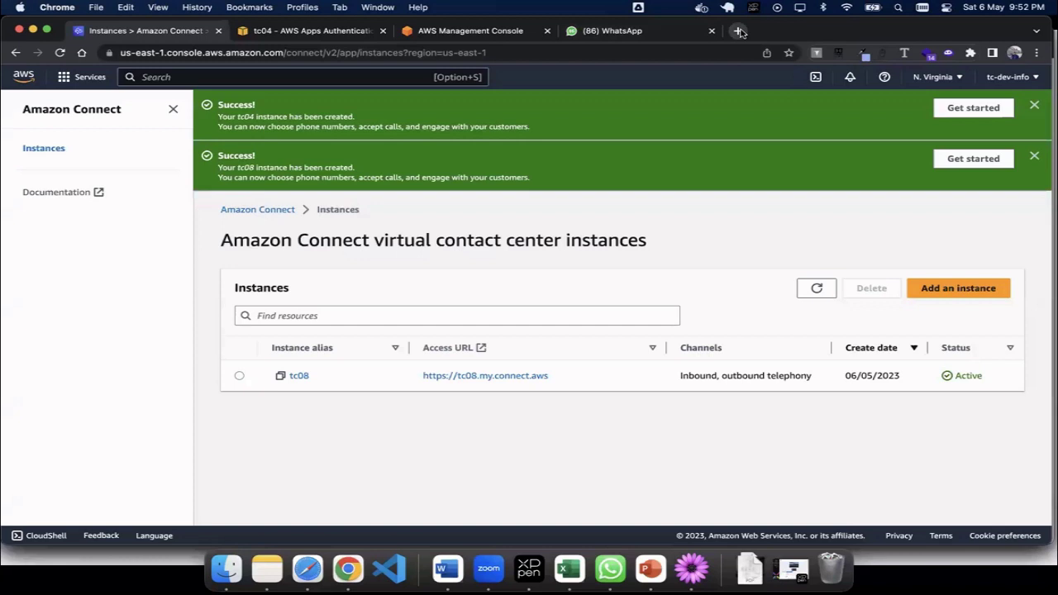
# Open the tc07.my.connect.aws/login page in a new tab of the other, non-incognito browser window
pyautogui.click(740, 32)
pyautogui.press('super+v')
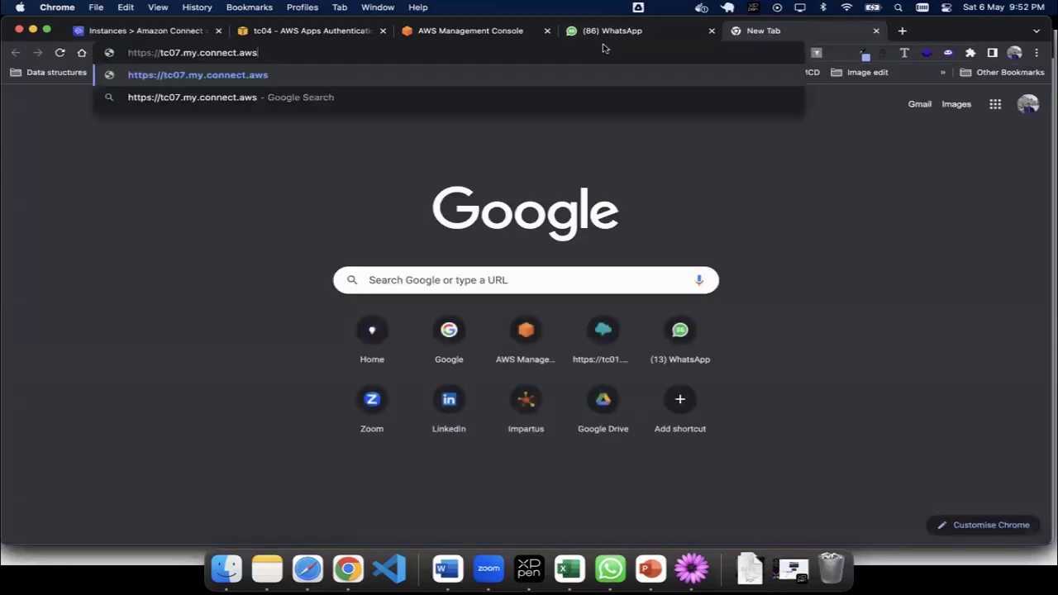
pyautogui.write('/login')
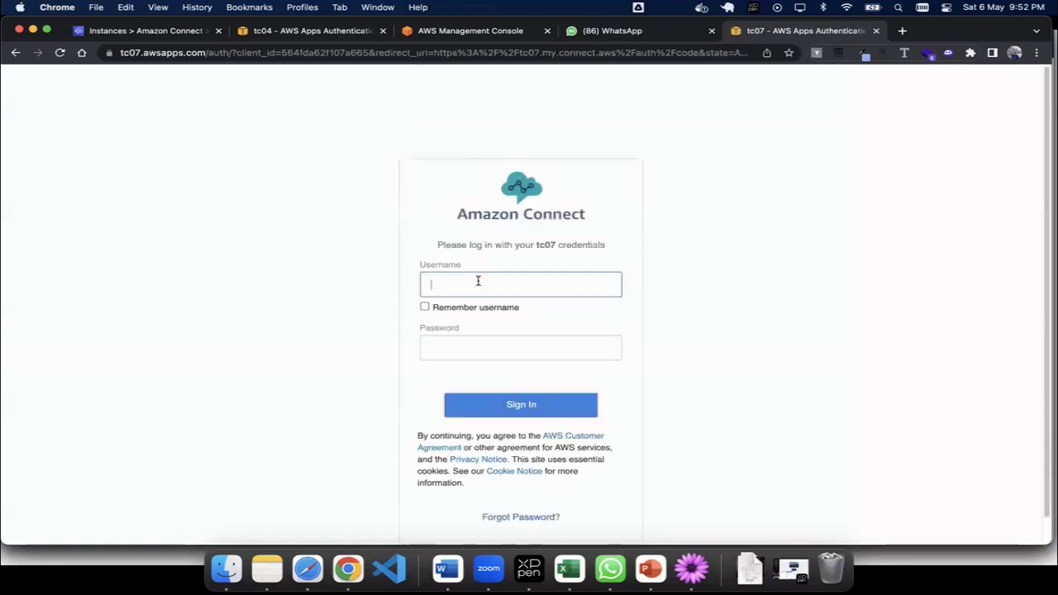
# Sign in to the tc07 instance with the sales agent's username and account password
pyautogui.write('john')
pyautogui.press('Tab')
pyautogui.press('Tab')
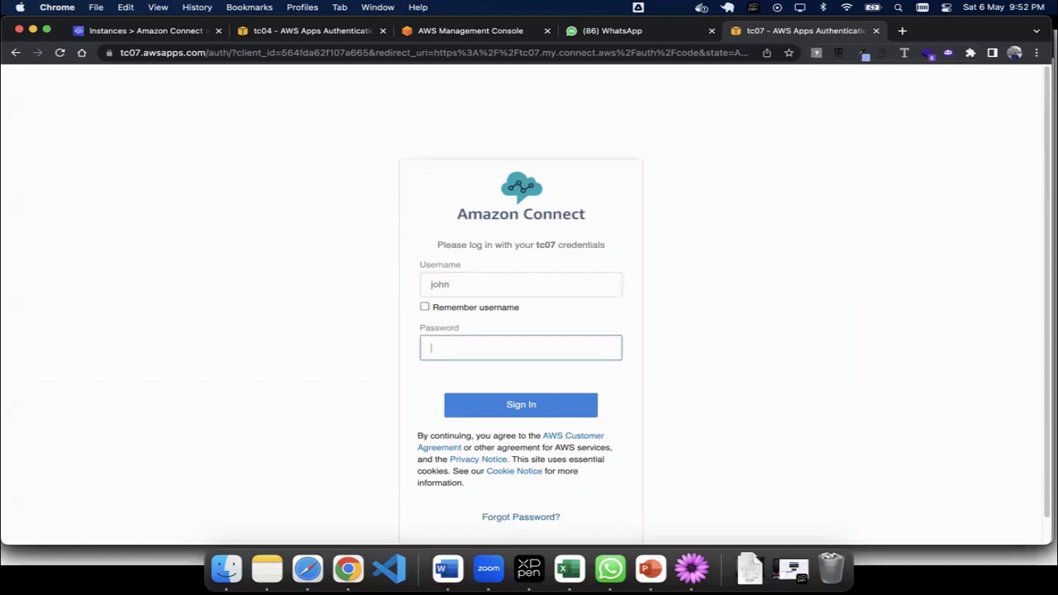
pyautogui.write('•••••••••••')
pyautogui.press('Return')
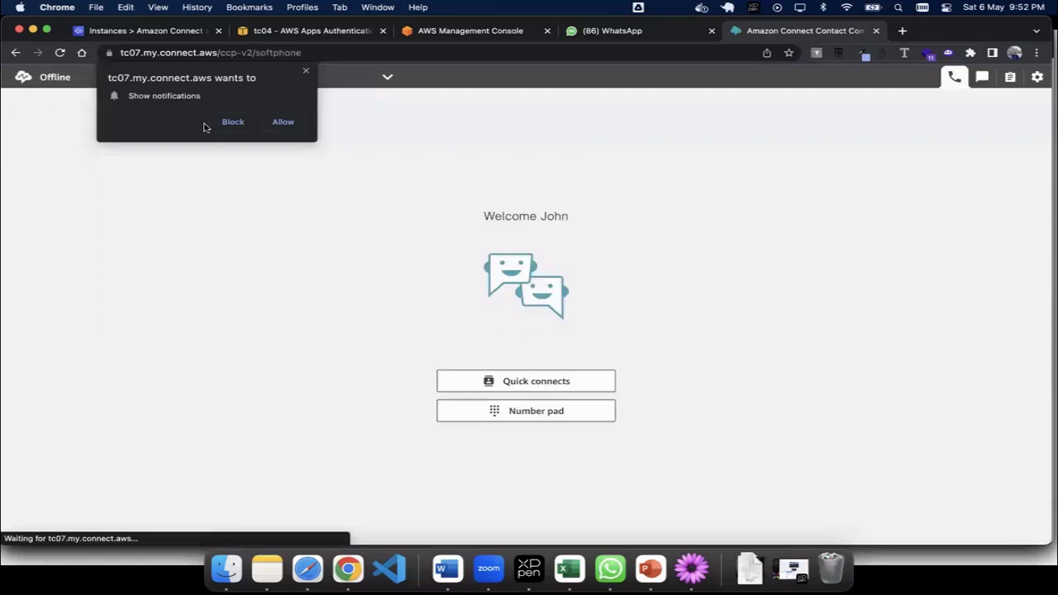
# Allow notifications and microphone use for the softphone, and set the agent's status to Available
pyautogui.click(278, 122)
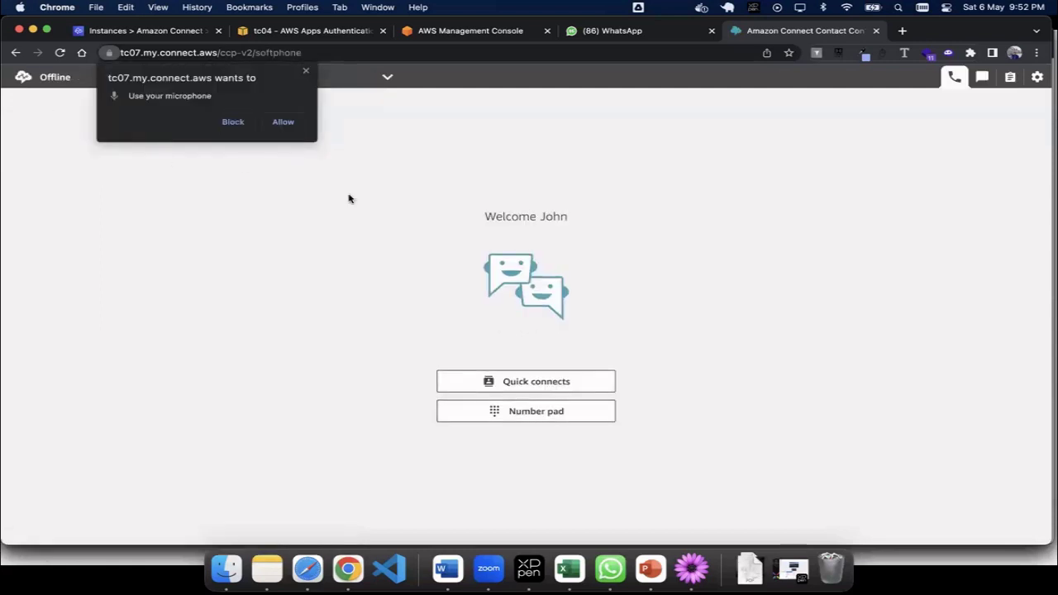
pyautogui.click(290, 125)
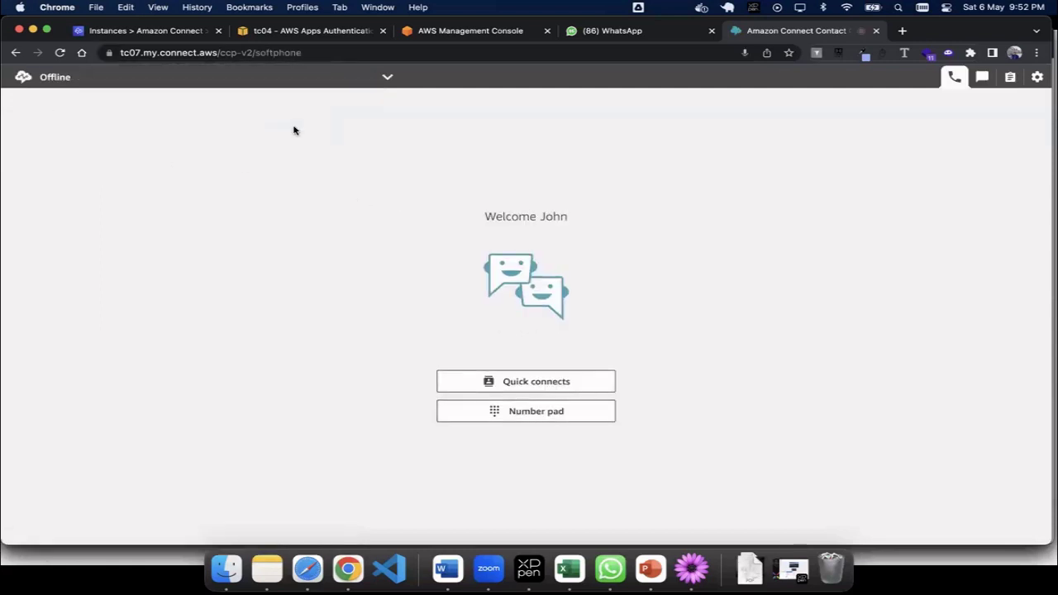
pyautogui.click(387, 78)
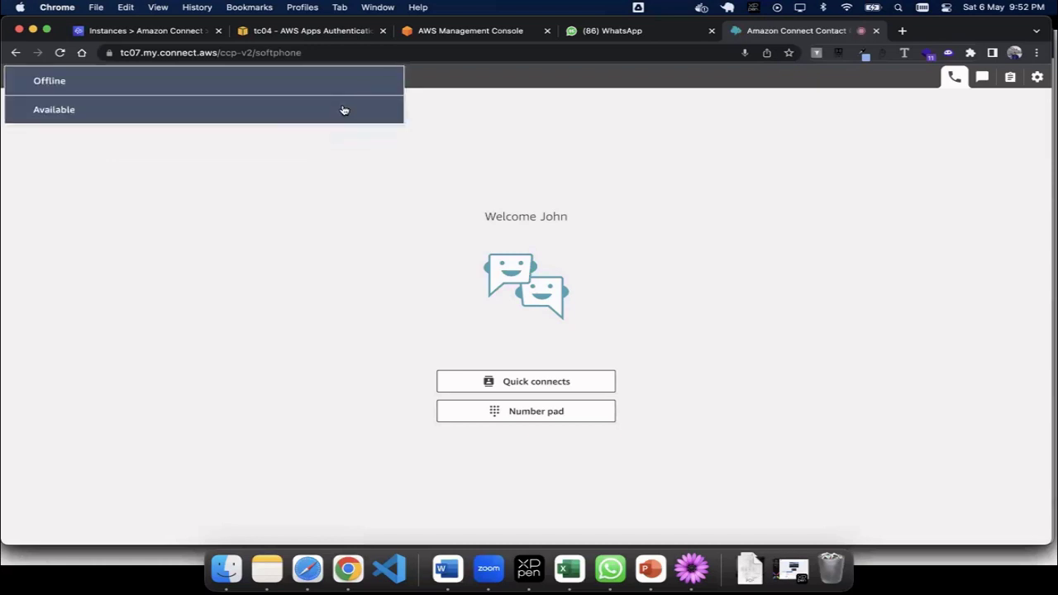
pyautogui.click(343, 107)
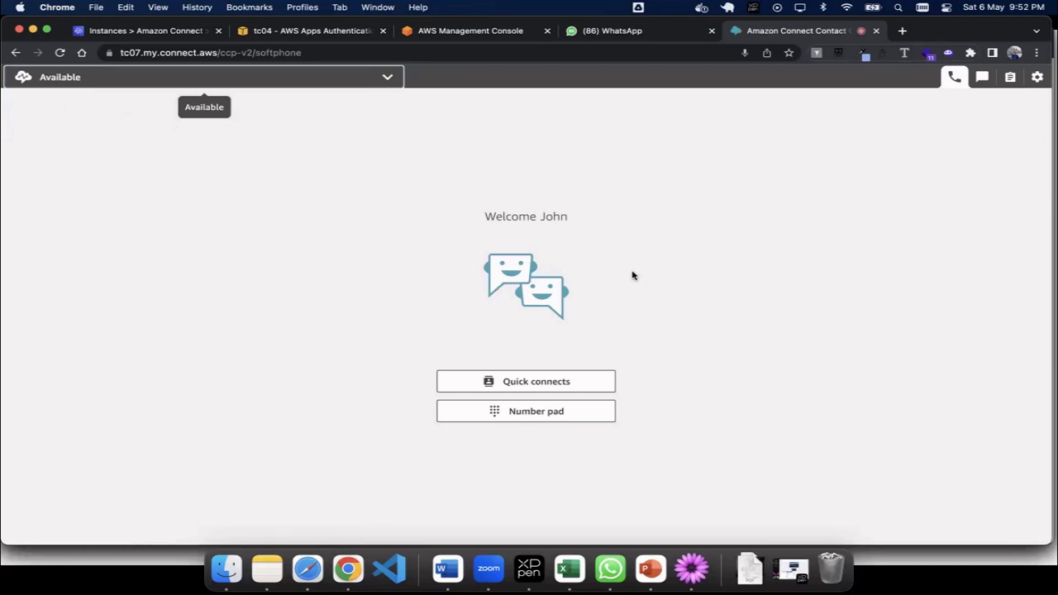
# Accept the incoming test call as the signed-in agent and end it
pyautogui.moveTo(493, 216); pyautogui.dragTo(579, 219)
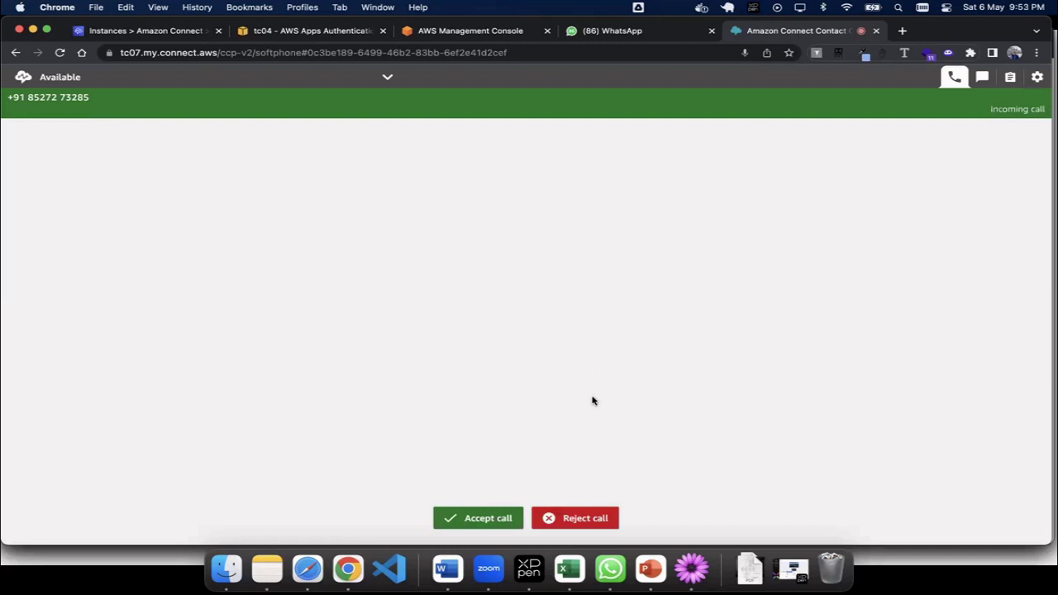
pyautogui.click(487, 518)
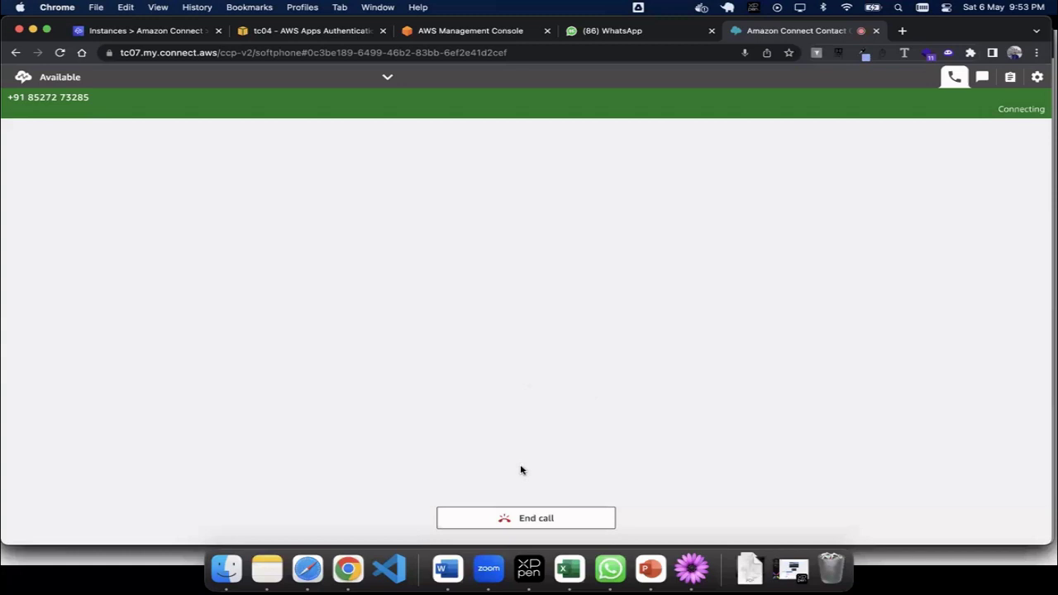
pyautogui.click(510, 518)
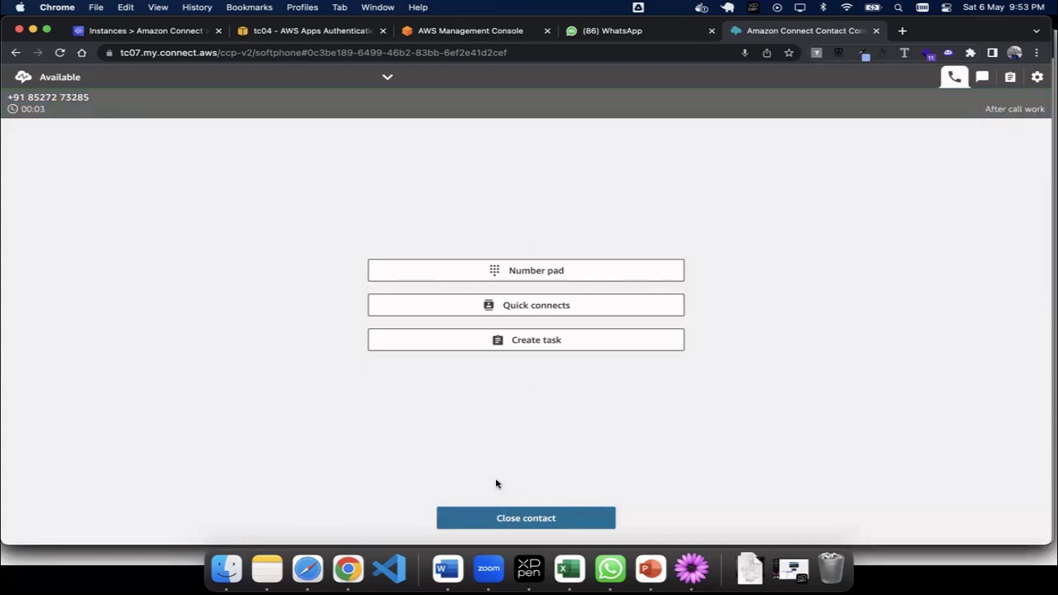
# Switch to the TextMate checklist and add "- Done" to items 7 Dial Number and 8 Agent receives the call
pyautogui.press('super+Tab')
pyautogui.press('super+Tab')
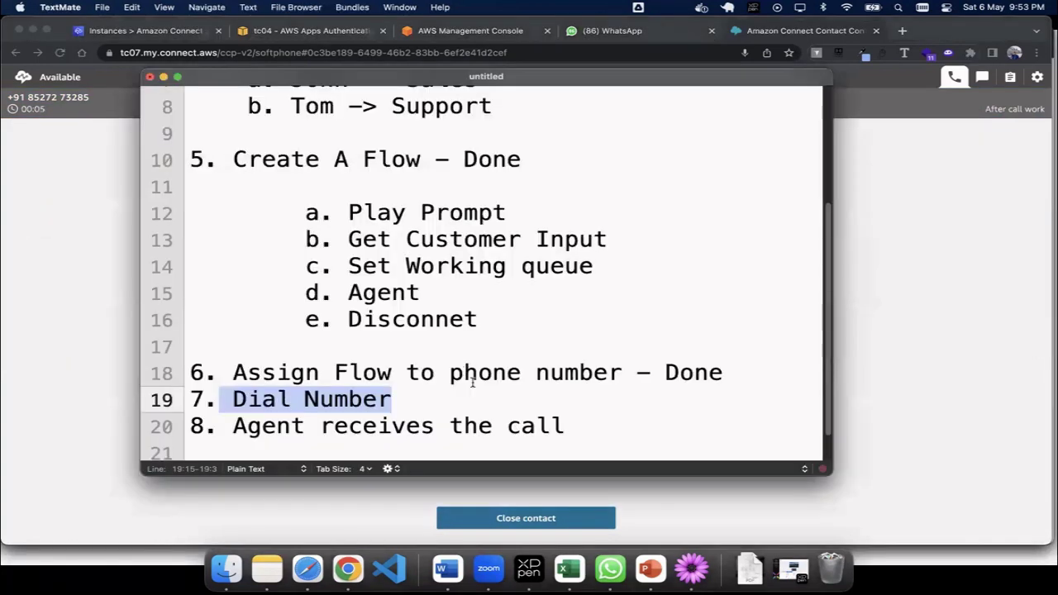
pyautogui.click(472, 398)
pyautogui.write('- ')
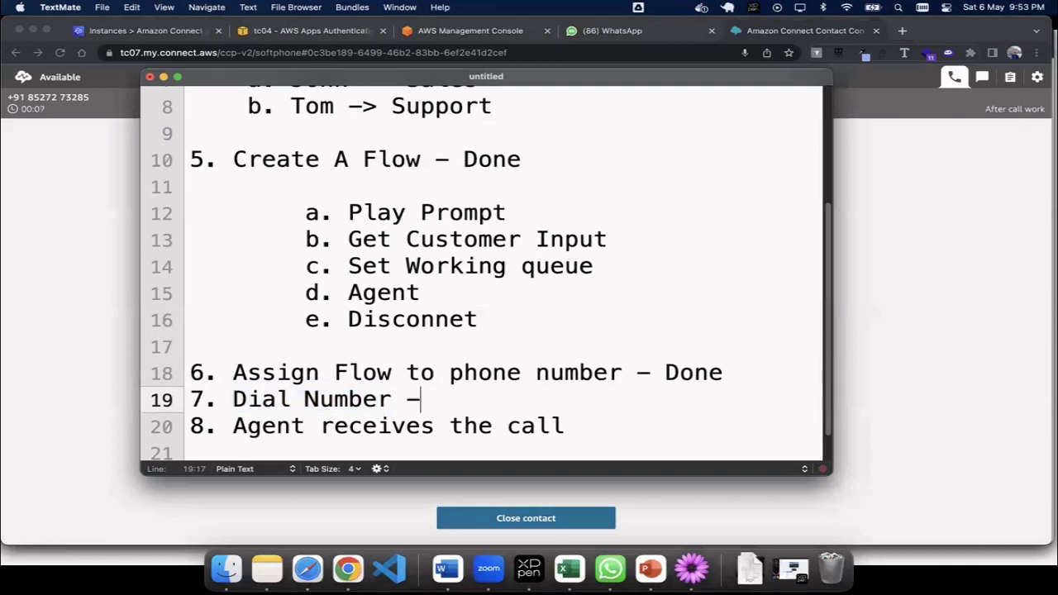
pyautogui.write('Done')
pyautogui.click(592, 428)
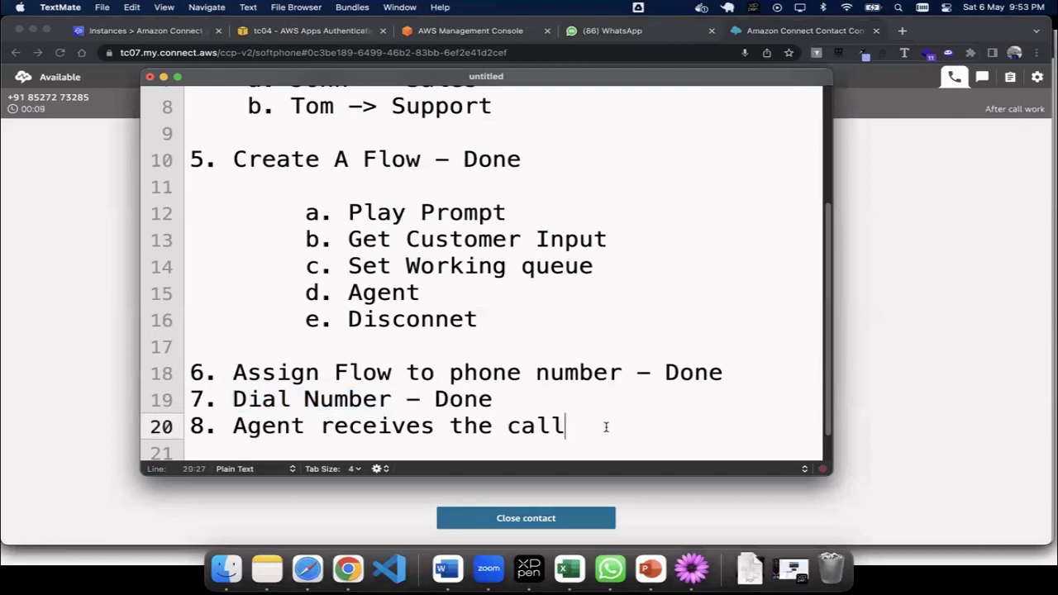
pyautogui.write('- Done')
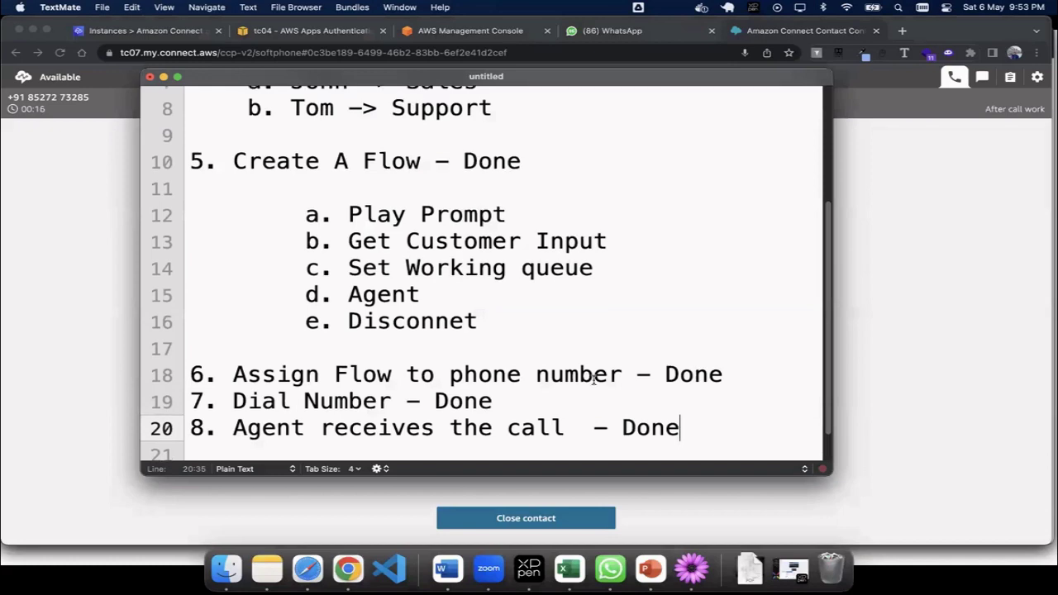
pyautogui.scroll(5, 593, 379)
pyautogui.scroll(-5, 593, 379)
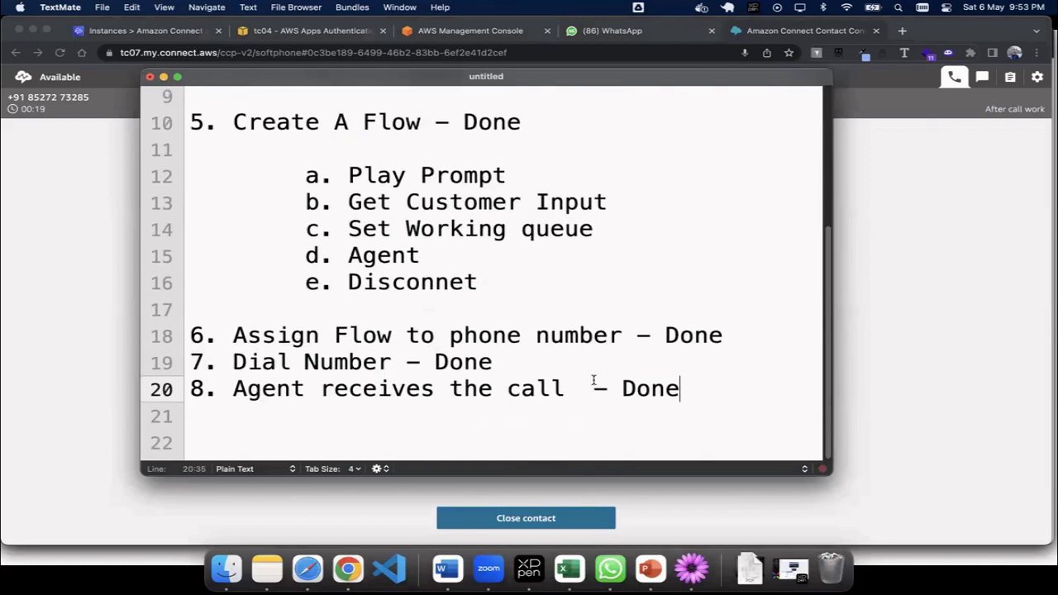